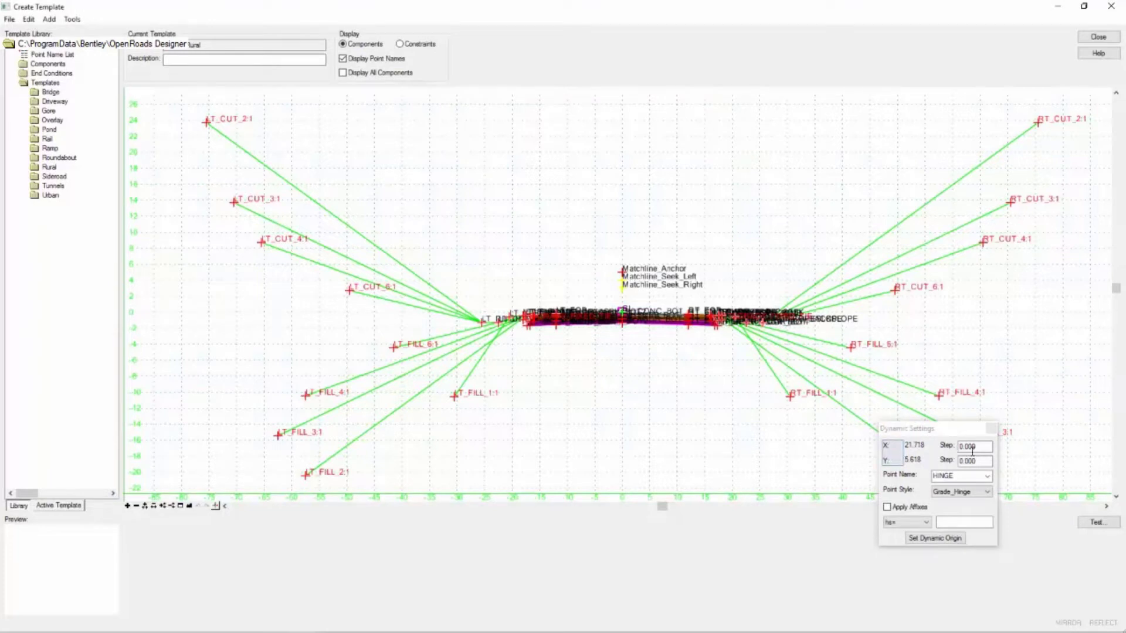
Set the X and Y step values to 0.1 in Dynamic Settings and move the dialog clear of the template drawing.
{"action": "left_click", "coordinate": [977, 450]}
{"action": "left_click", "coordinate": [978, 447]}
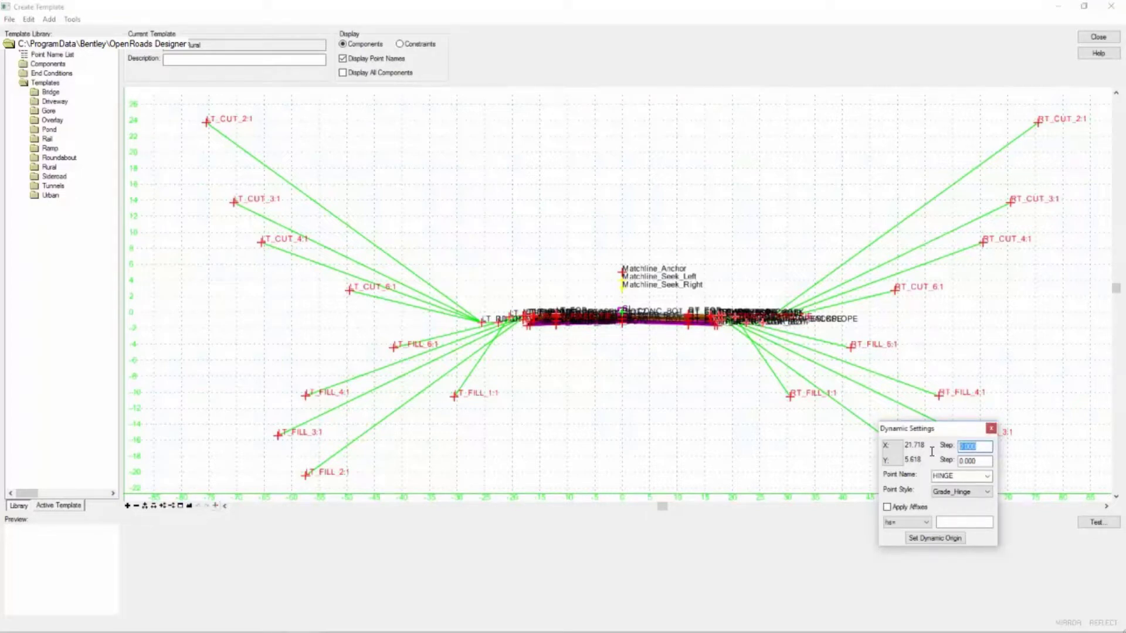
{"action": "type", "text": "1"}
{"action": "key", "text": "Tab"}
{"action": "type", "text": "0.1"}
{"action": "key", "text": "Tab"}
{"action": "left_click", "coordinate": [926, 522]}
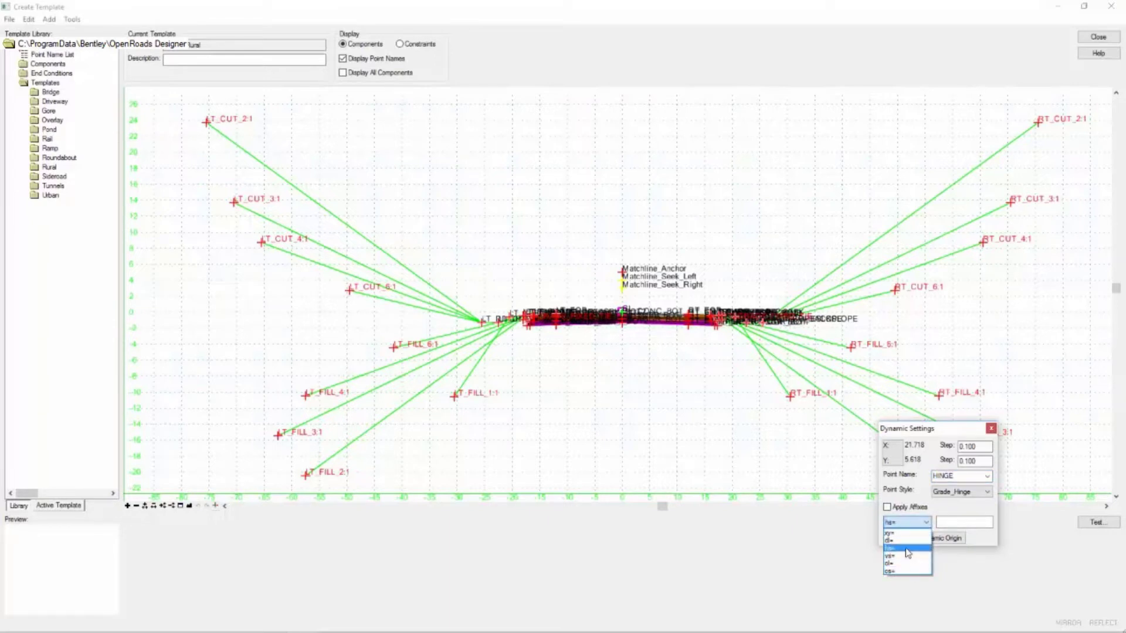
{"action": "left_click", "coordinate": [976, 525]}
{"action": "left_click", "coordinate": [976, 524]}
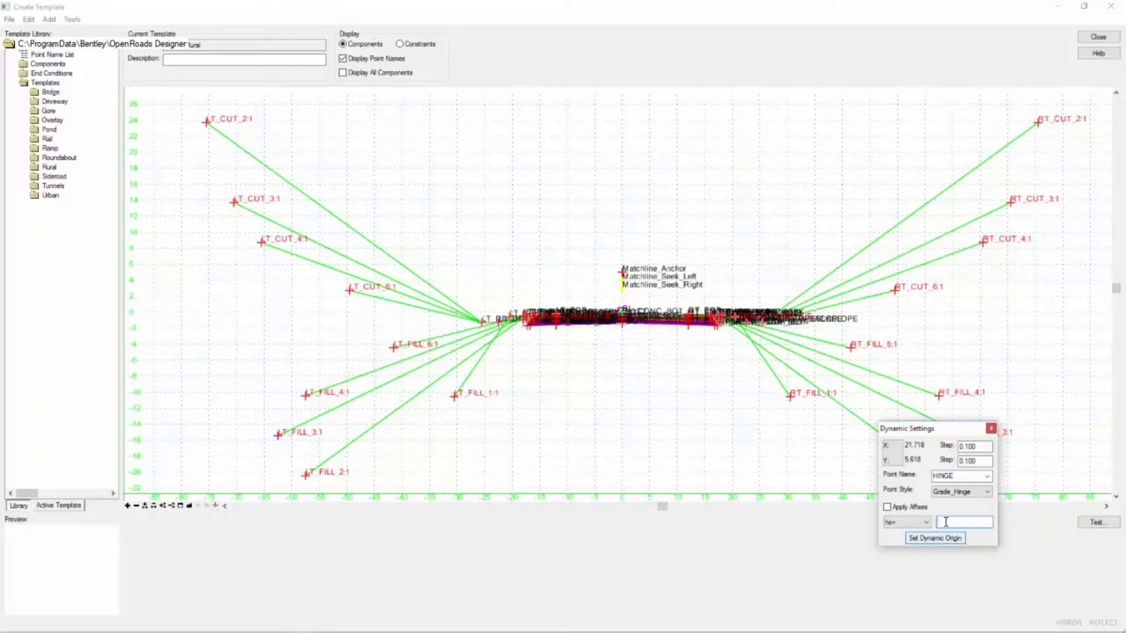
{"action": "left_click_drag", "start_coordinate": [939, 432], "coordinate": [998, 503]}
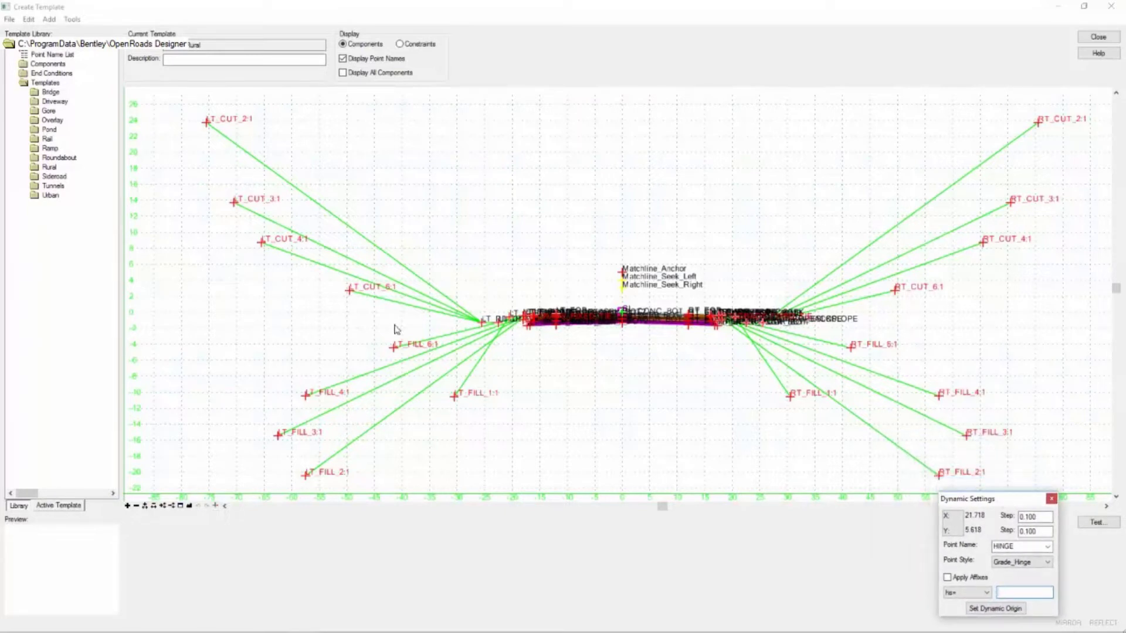
Expand the Components folder and create a template named "2 Lane Urban - Right" in the Templates folder.
{"action": "left_click", "coordinate": [45, 65]}
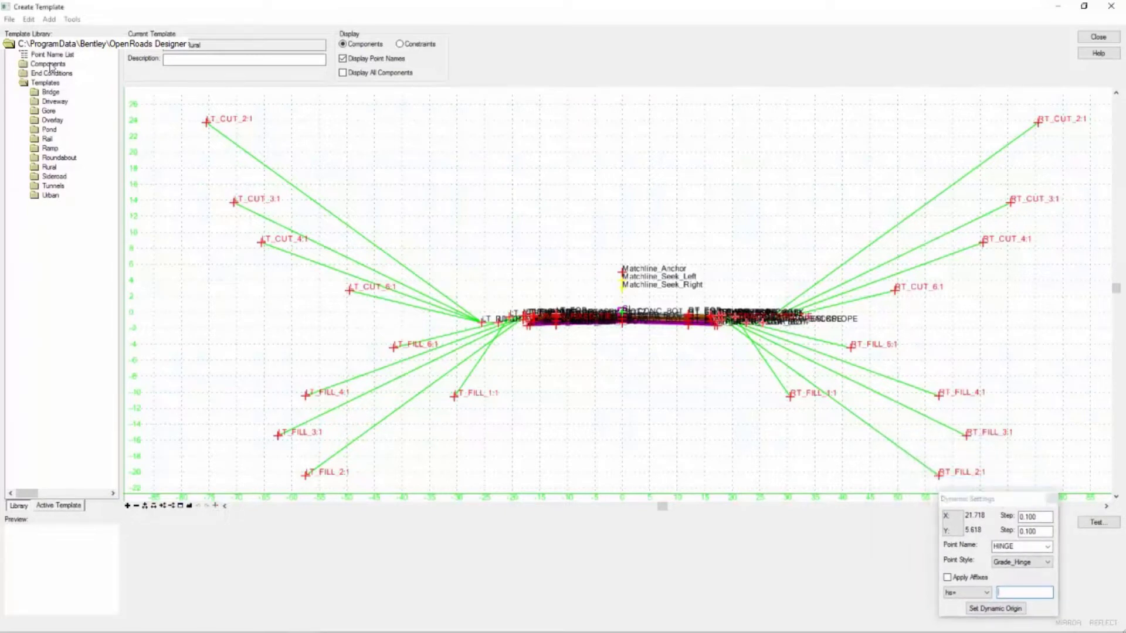
{"action": "double_click", "coordinate": [24, 64]}
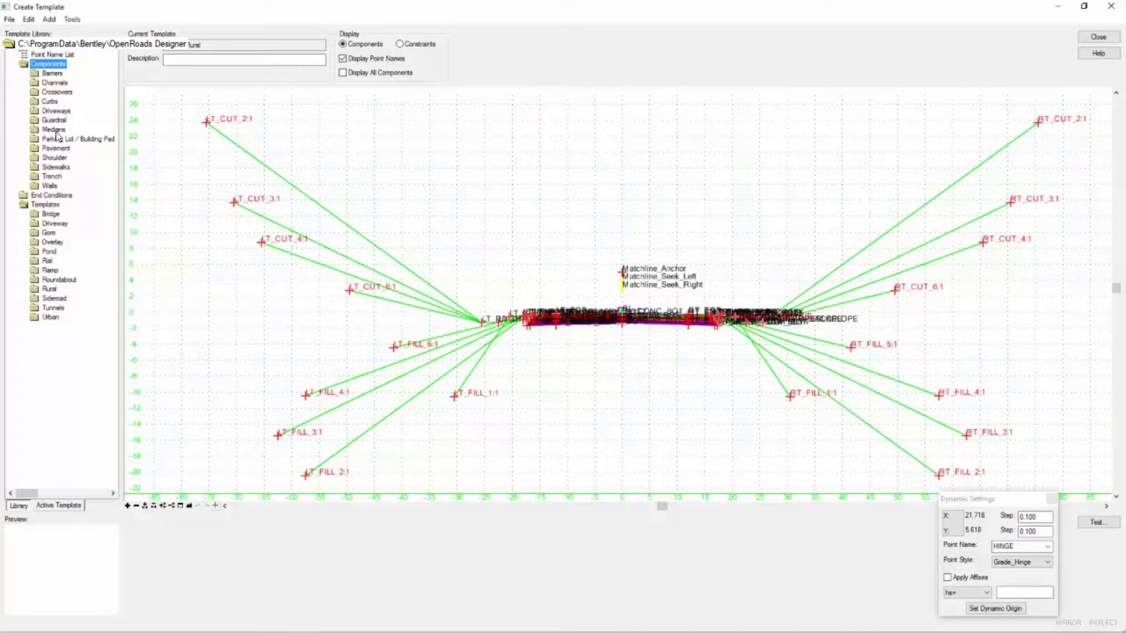
{"action": "left_click", "coordinate": [46, 205]}
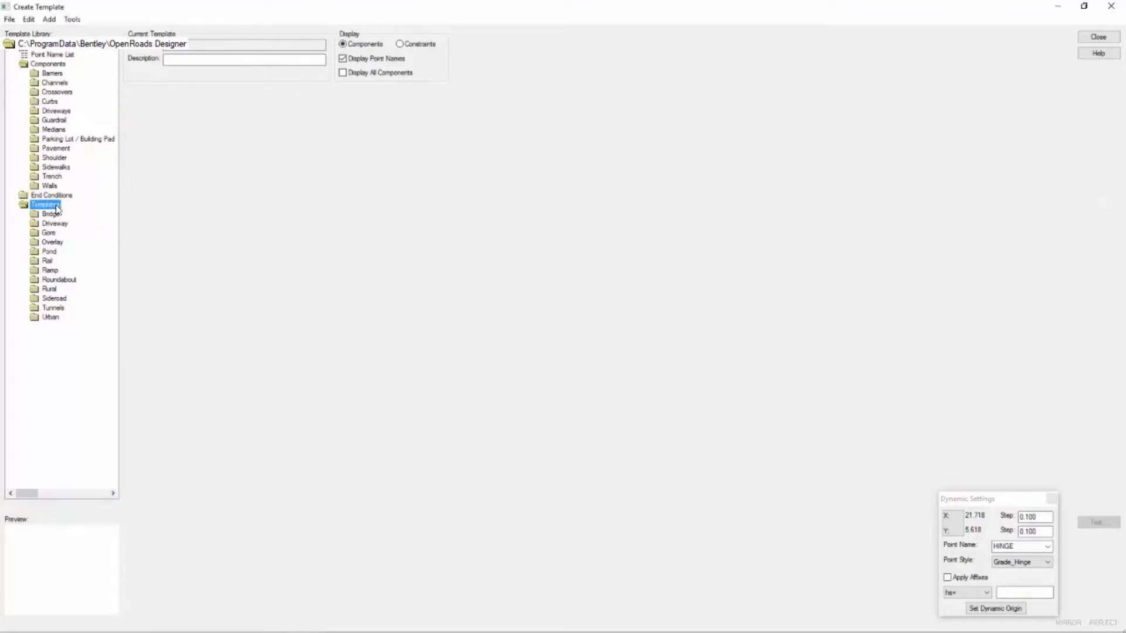
{"action": "right_click", "coordinate": [57, 209]}
{"action": "mouse_move", "coordinate": [72, 217]}
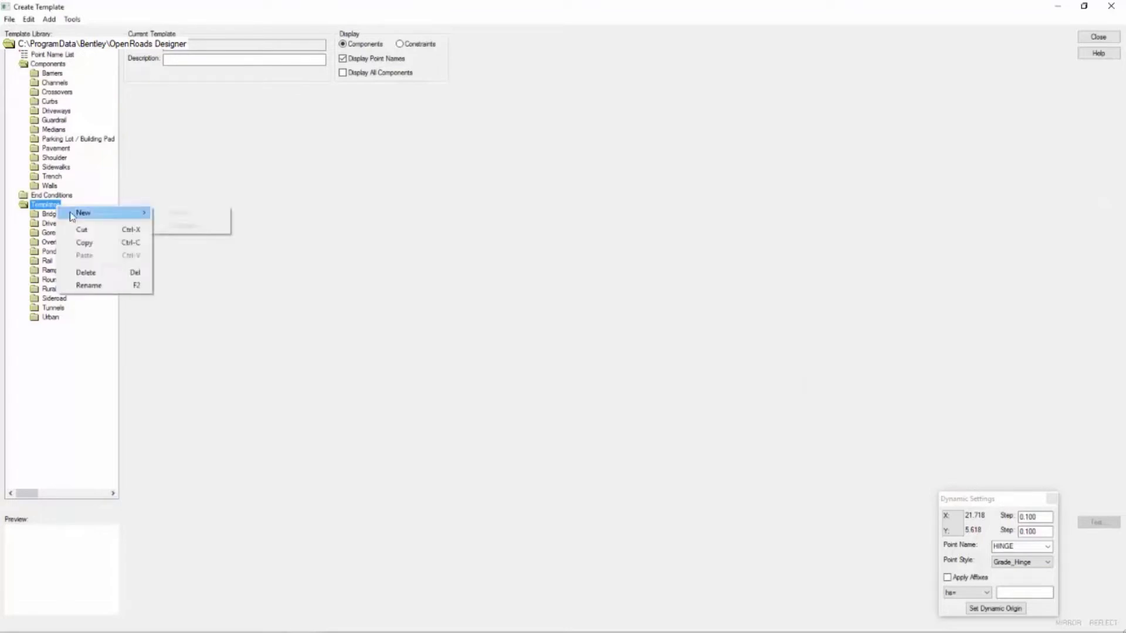
{"action": "left_click", "coordinate": [180, 226]}
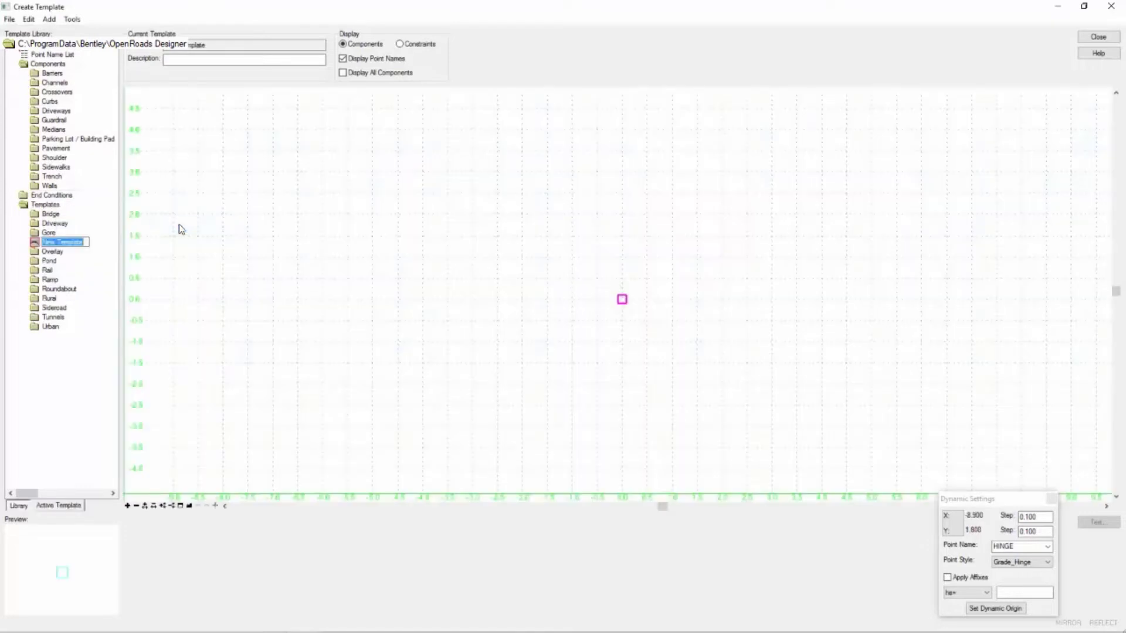
{"action": "type", "text": "2 Lane Urban - Right"}
{"action": "key", "text": "Return"}
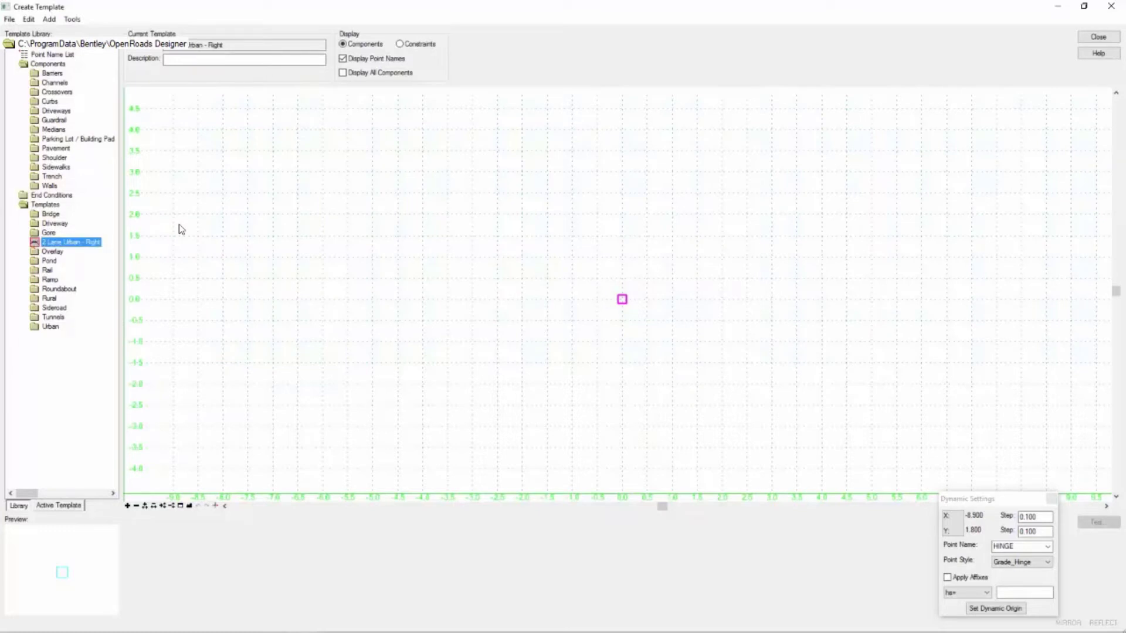
Place the Pavement Concrete Surface component from the concrete pavement library at the template origin and fit the view.
{"action": "double_click", "coordinate": [56, 149]}
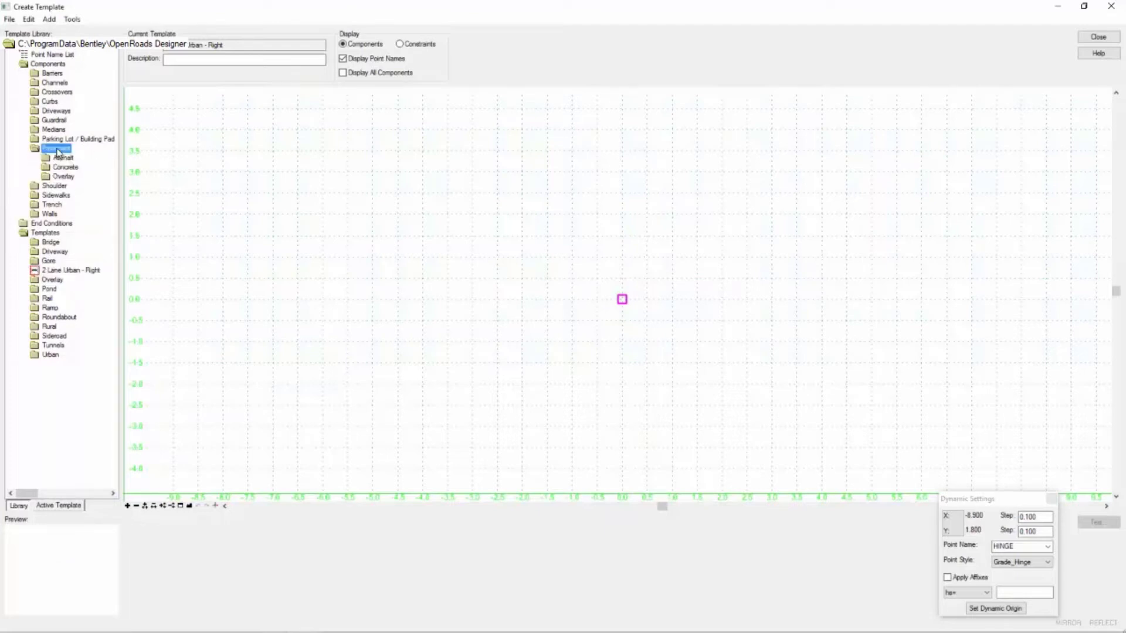
{"action": "double_click", "coordinate": [66, 167]}
{"action": "left_click_drag", "start_coordinate": [119, 166], "coordinate": [205, 166]}
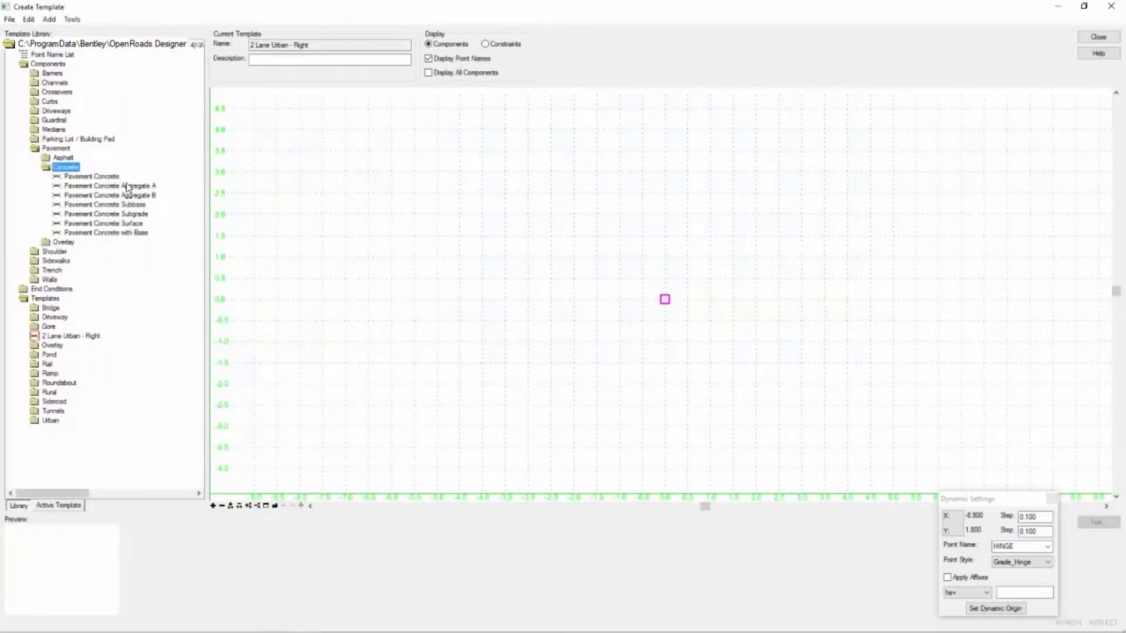
{"action": "left_click", "coordinate": [94, 177]}
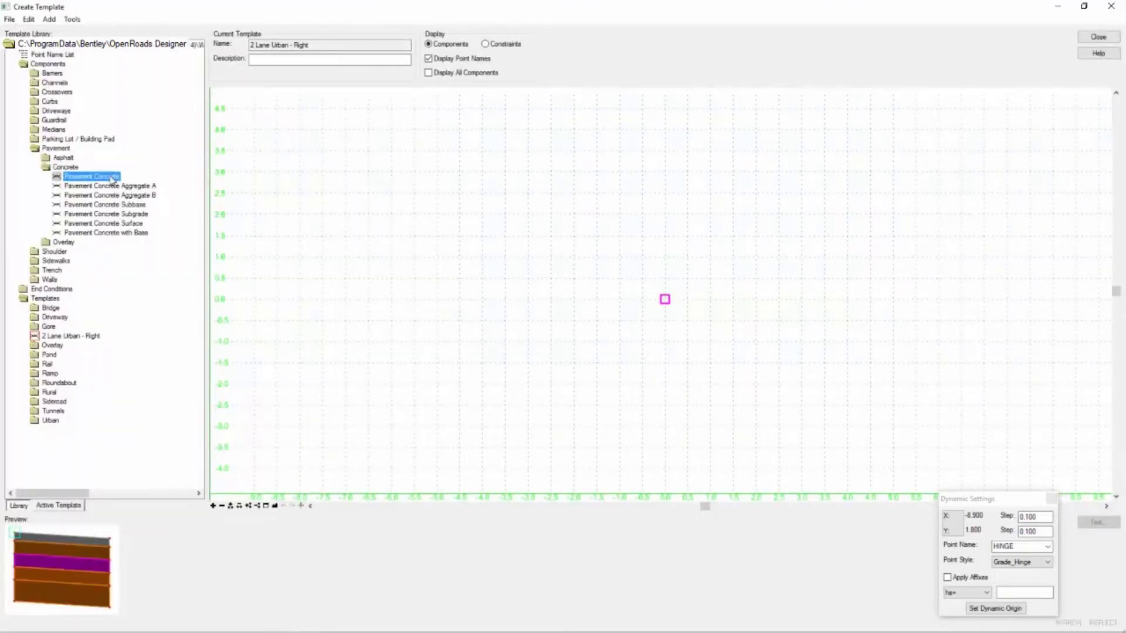
{"action": "left_click", "coordinate": [126, 225]}
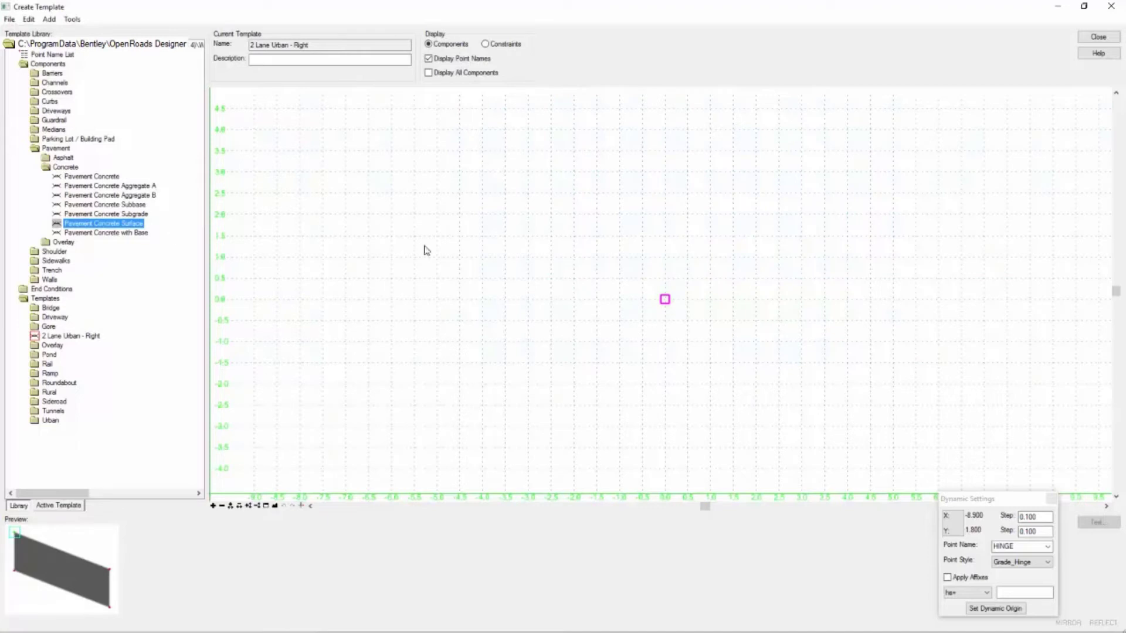
{"action": "scroll", "coordinate": [655, 294], "scroll_direction": "up", "scroll_amount": 2}
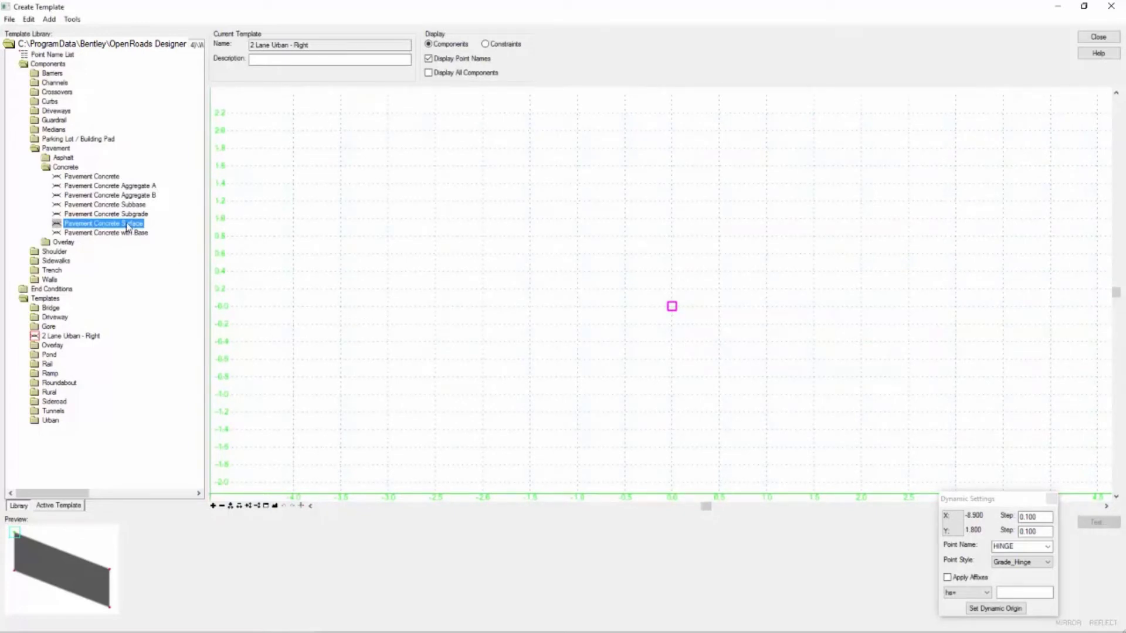
{"action": "left_click_drag", "start_coordinate": [126, 223], "coordinate": [672, 307]}
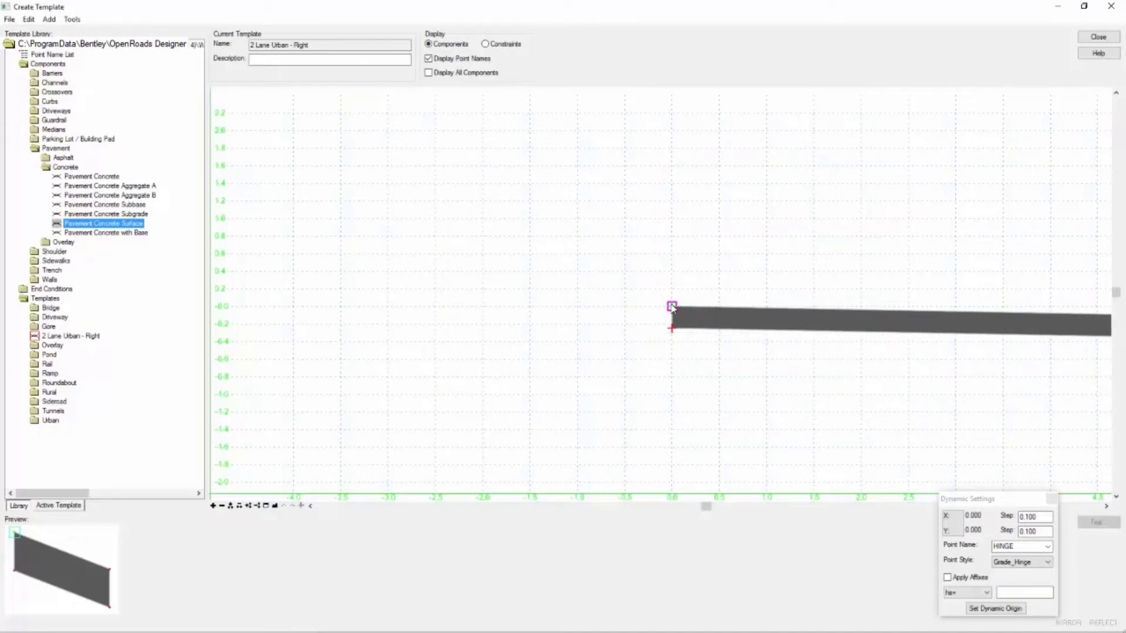
{"action": "left_click_drag", "start_coordinate": [673, 308], "coordinate": [672, 308]}
{"action": "scroll", "coordinate": [480, 272], "scroll_direction": "down", "scroll_amount": 1}
{"action": "scroll", "coordinate": [479, 273], "scroll_direction": "down", "scroll_amount": 3}
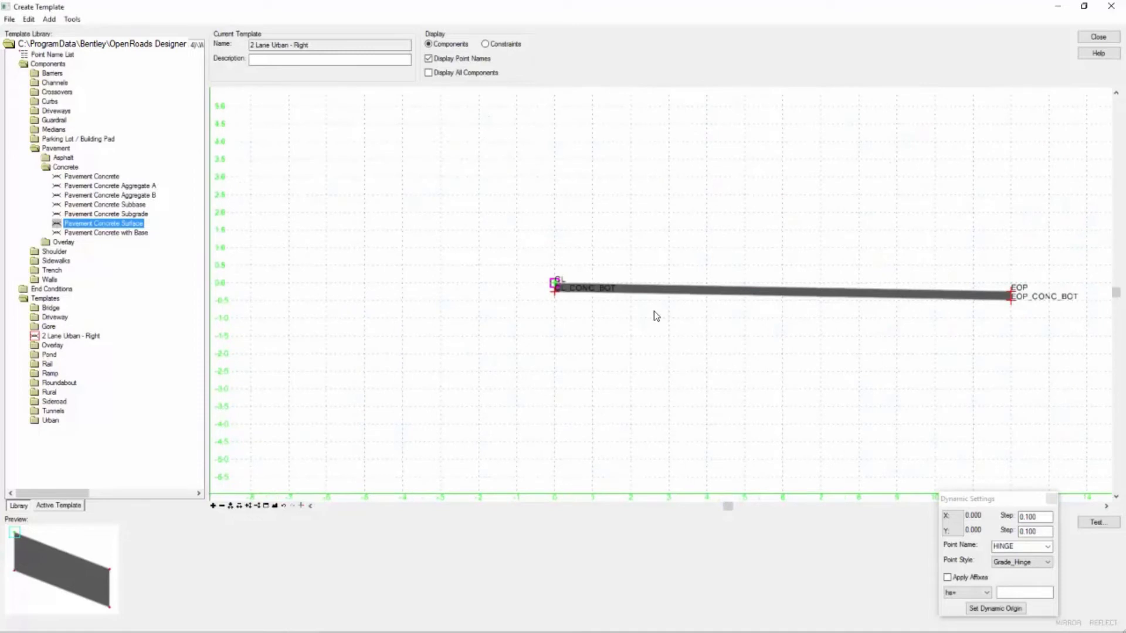
{"action": "left_click", "coordinate": [275, 504]}
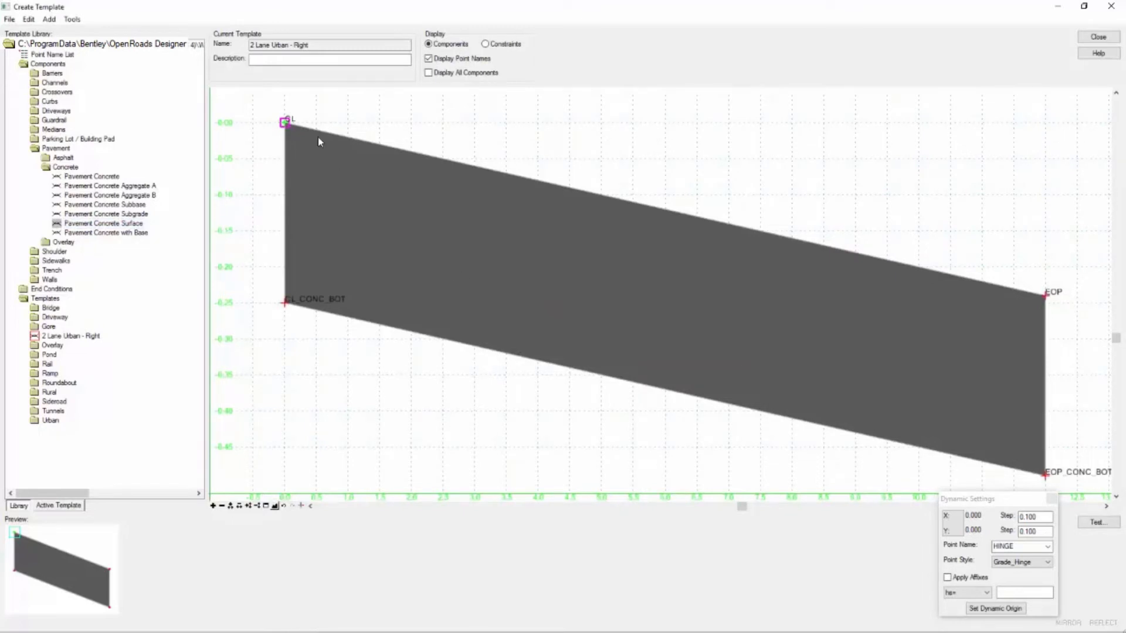
Attach the Pavement Concrete Aggregate A component to the concrete surface's bottom centerline point, CL_CONC_BOT.
{"action": "mouse_move", "coordinate": [286, 123]}
{"action": "left_click", "coordinate": [146, 187]}
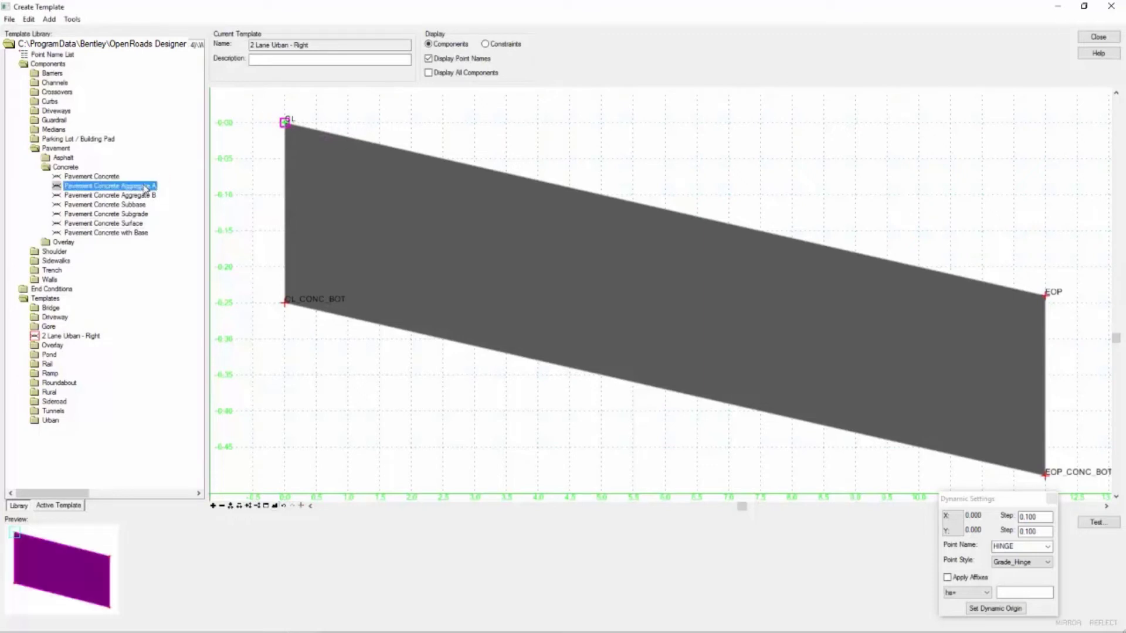
{"action": "left_click_drag", "start_coordinate": [126, 191], "coordinate": [283, 309]}
{"action": "scroll", "coordinate": [279, 314], "scroll_direction": "down", "scroll_amount": 2}
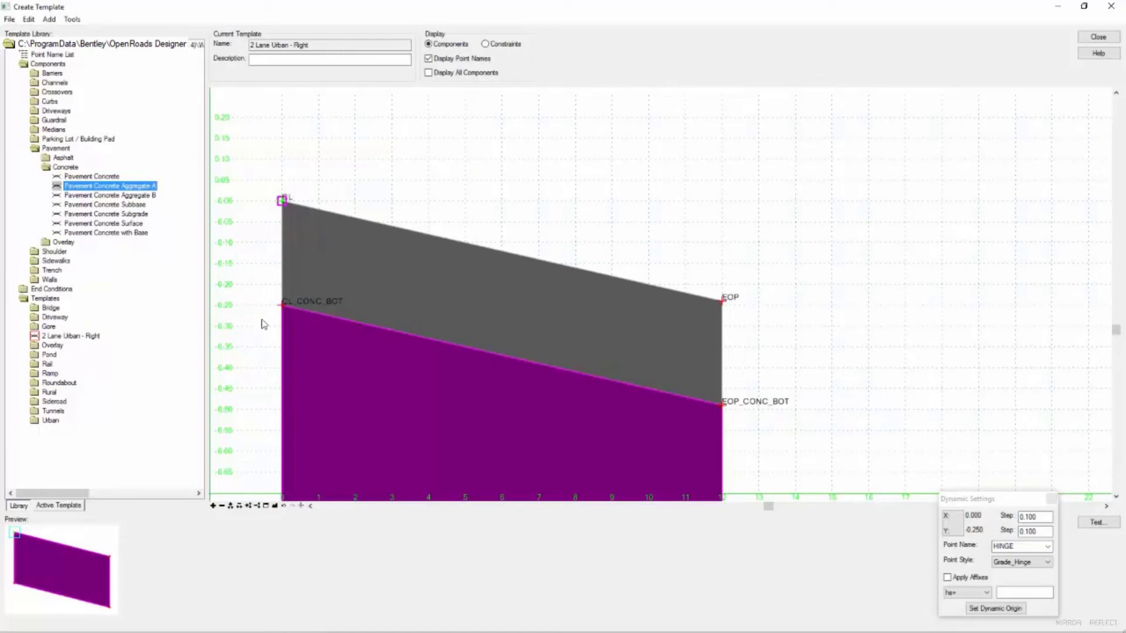
{"action": "left_click", "coordinate": [274, 506]}
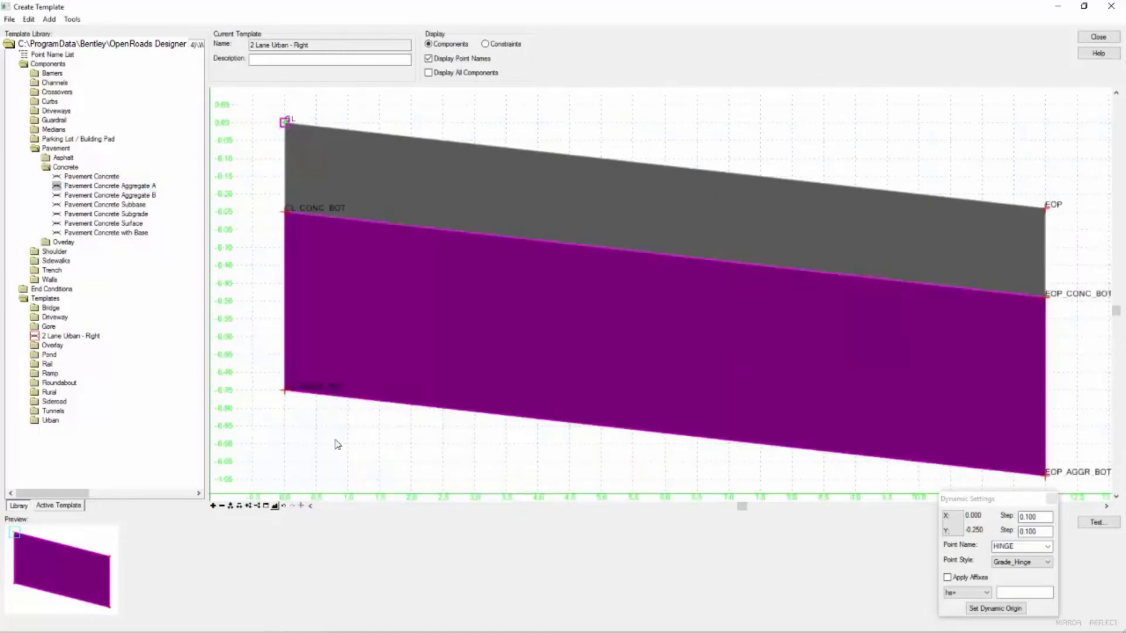
Attach the Pavement Concrete Subgrade component to the bottom centerline point of the aggregate layer.
{"action": "scroll", "coordinate": [368, 305], "scroll_direction": "down", "scroll_amount": 1}
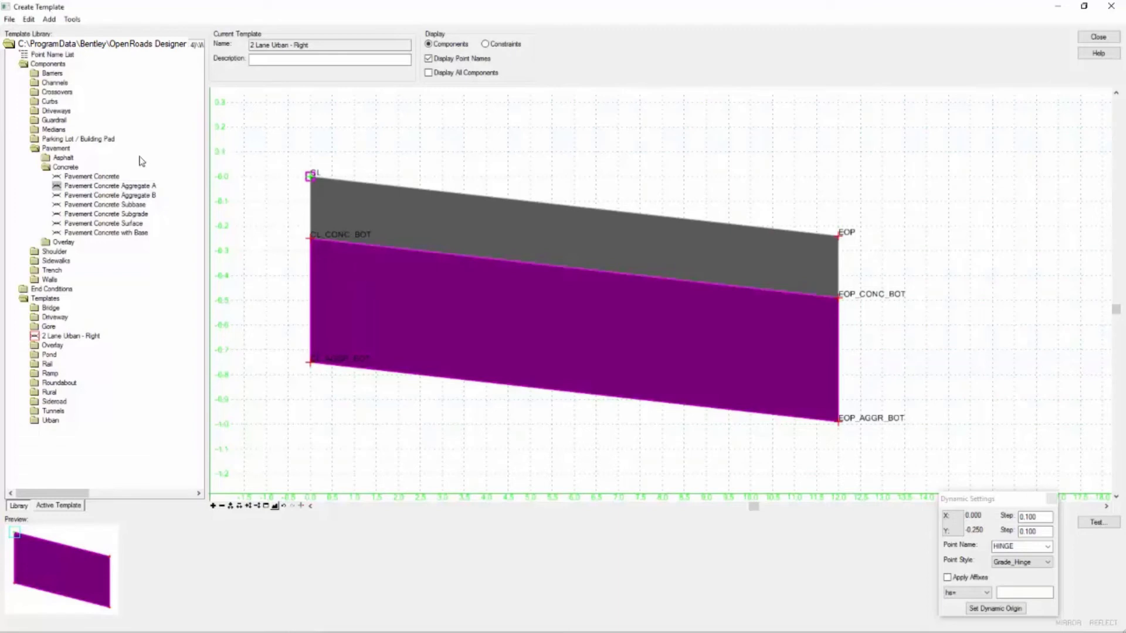
{"action": "left_click", "coordinate": [101, 215]}
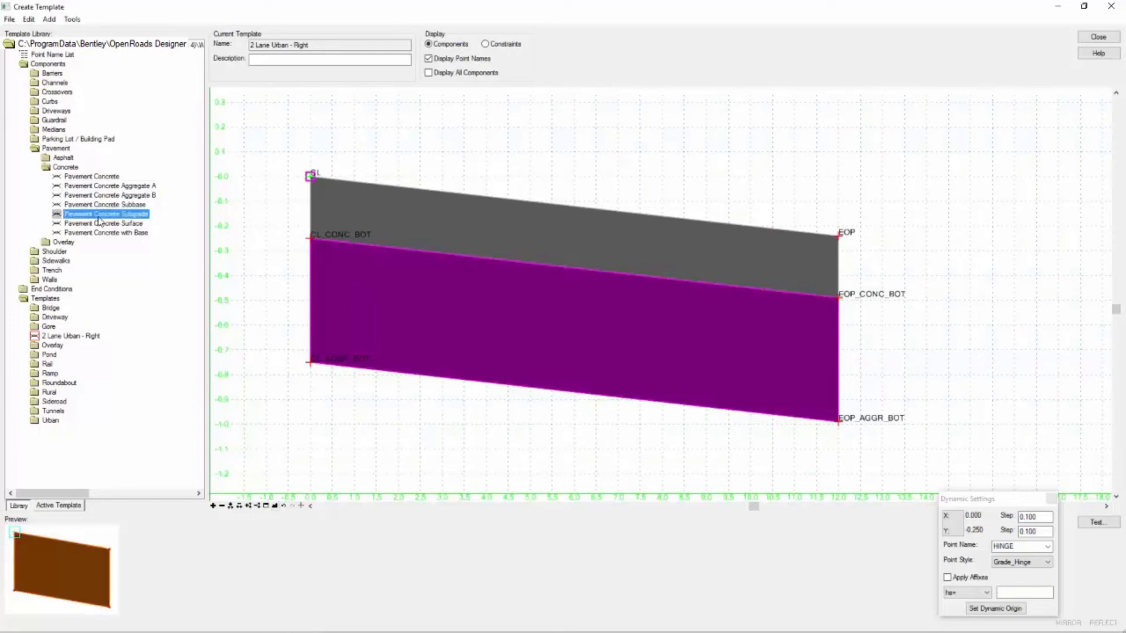
{"action": "left_click", "coordinate": [102, 216]}
{"action": "left_click_drag", "start_coordinate": [94, 216], "coordinate": [308, 367]}
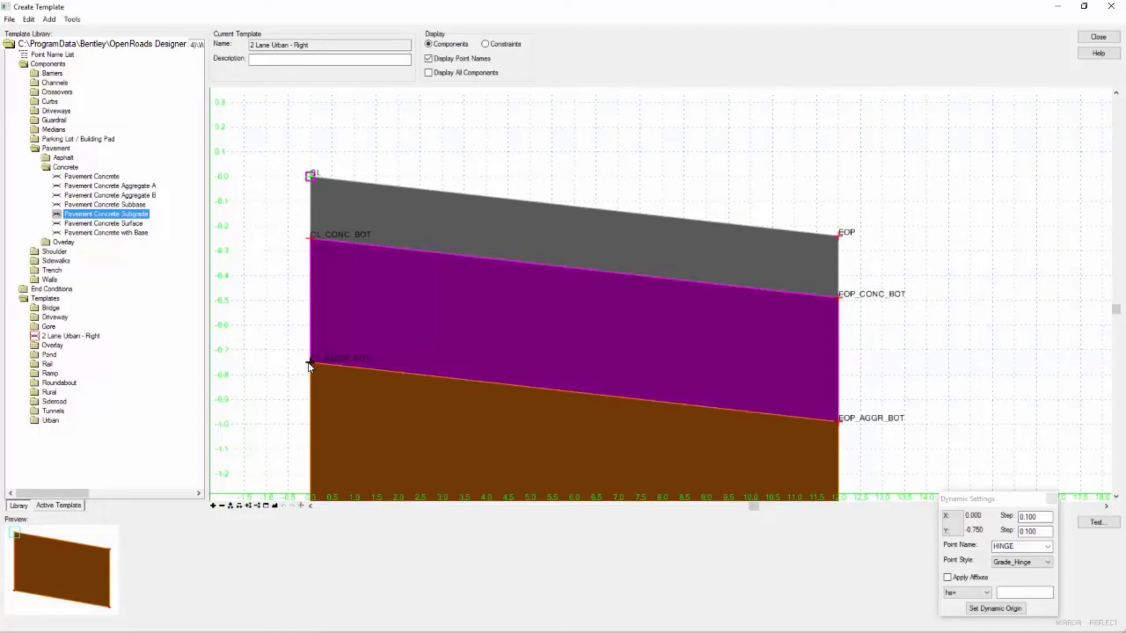
{"action": "left_click", "coordinate": [274, 505]}
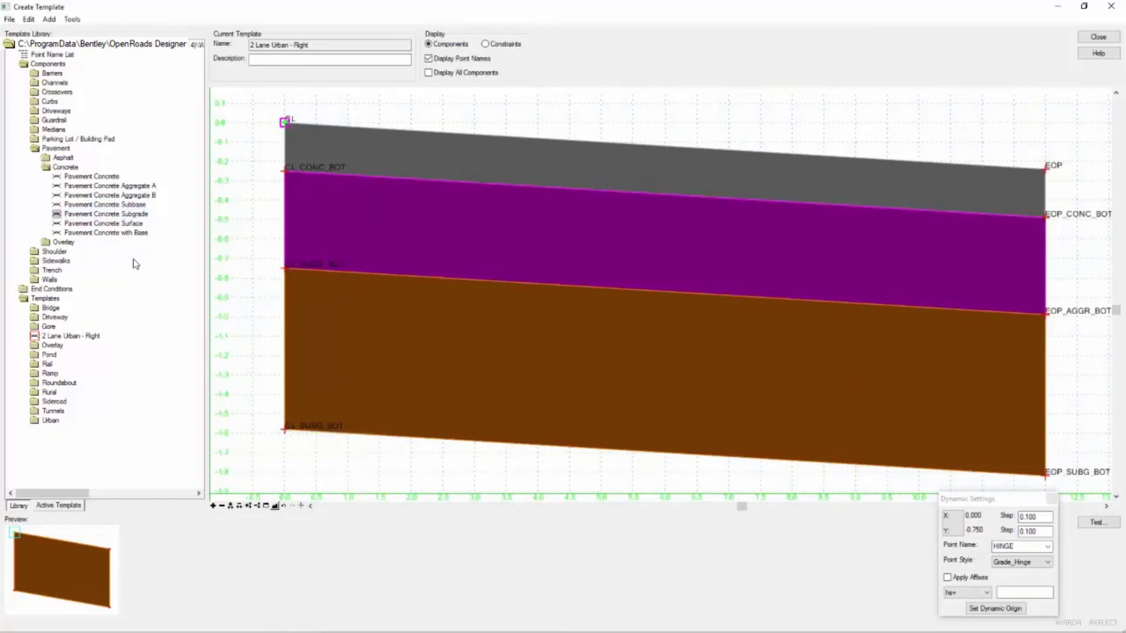
Attach the Shoulder Surface Concrete component from the concrete shoulder library to the pavement's EOP point.
{"action": "double_click", "coordinate": [62, 254]}
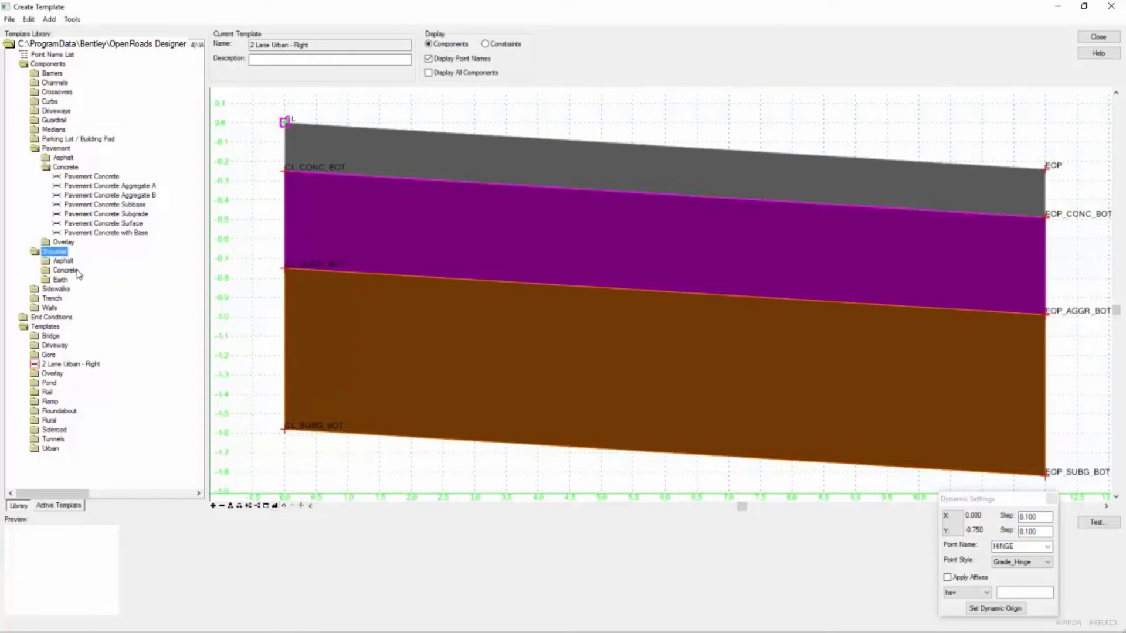
{"action": "double_click", "coordinate": [75, 272]}
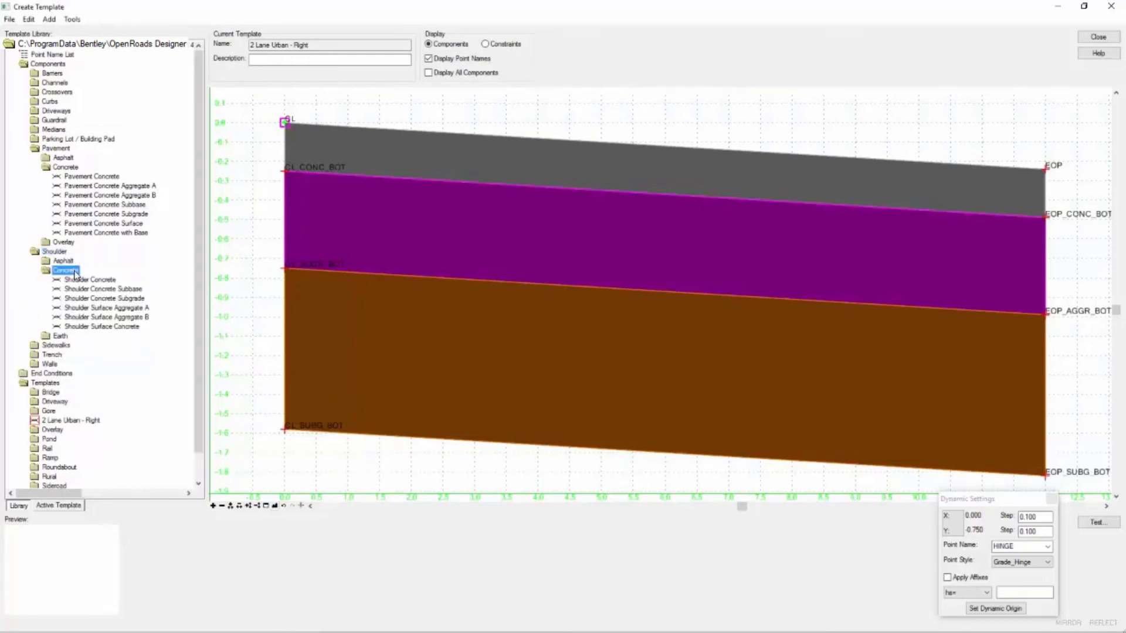
{"action": "left_click", "coordinate": [76, 281]}
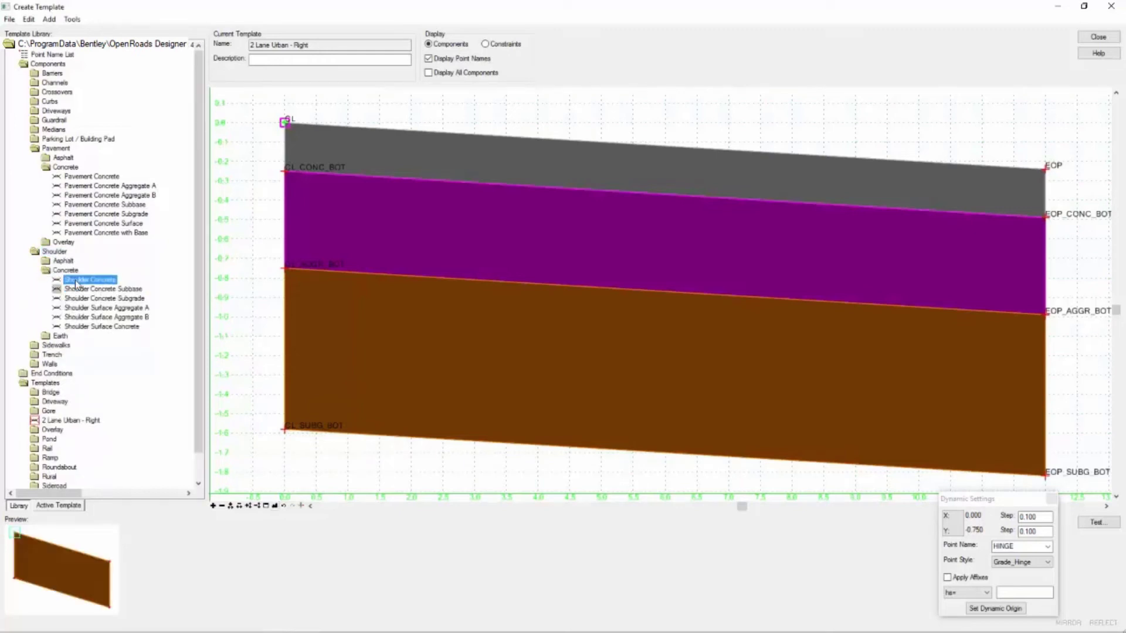
{"action": "left_click", "coordinate": [129, 328]}
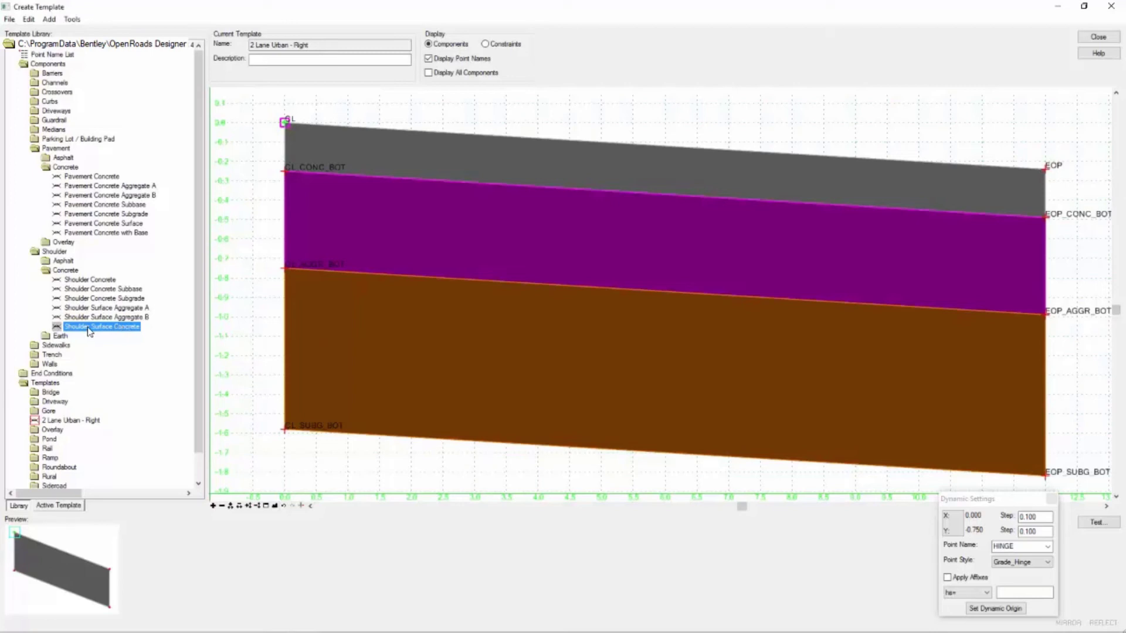
{"action": "left_click_drag", "start_coordinate": [90, 331], "coordinate": [1048, 178]}
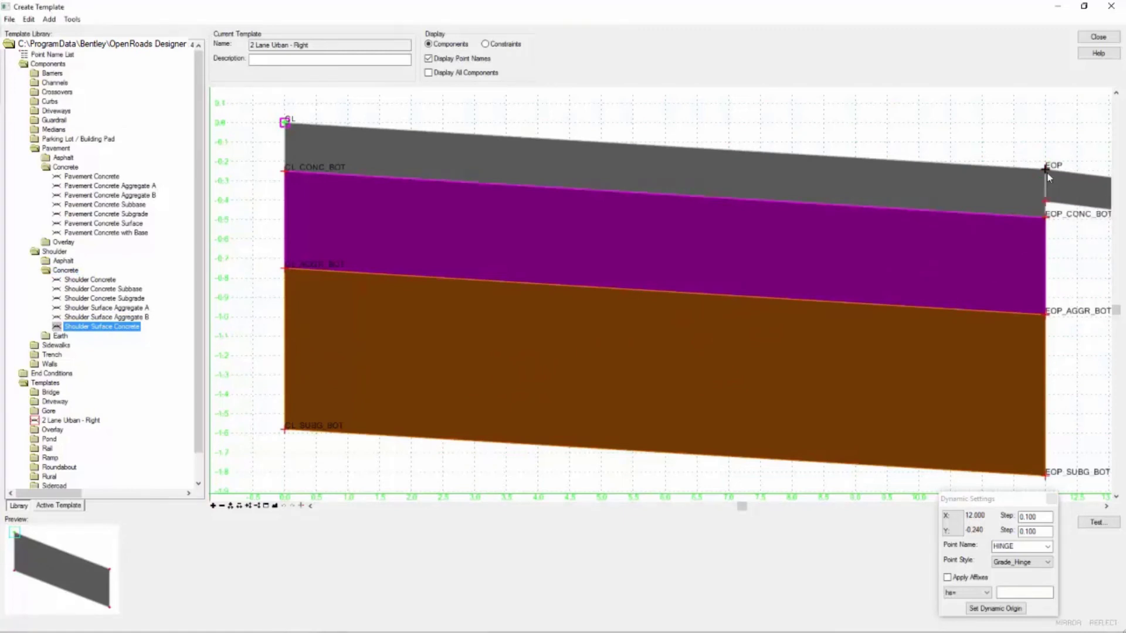
{"action": "left_click_drag", "start_coordinate": [1047, 175], "coordinate": [1048, 176]}
Attach the Shoulder Concrete Subbase component to the lower inner corner of the shoulder surface, at EOP_CONC_BOT1.
{"action": "left_click", "coordinate": [132, 289]}
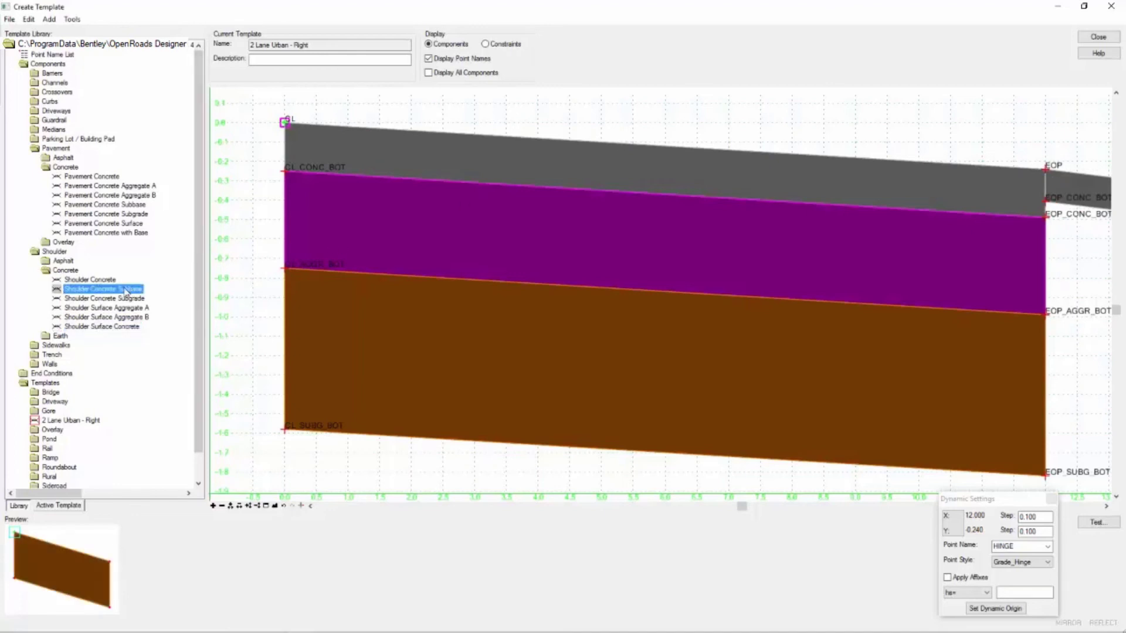
{"action": "left_click_drag", "start_coordinate": [132, 289], "coordinate": [1018, 201]}
{"action": "scroll", "coordinate": [1075, 205], "scroll_direction": "up", "scroll_amount": 1}
{"action": "scroll", "coordinate": [1057, 205], "scroll_direction": "up", "scroll_amount": 3}
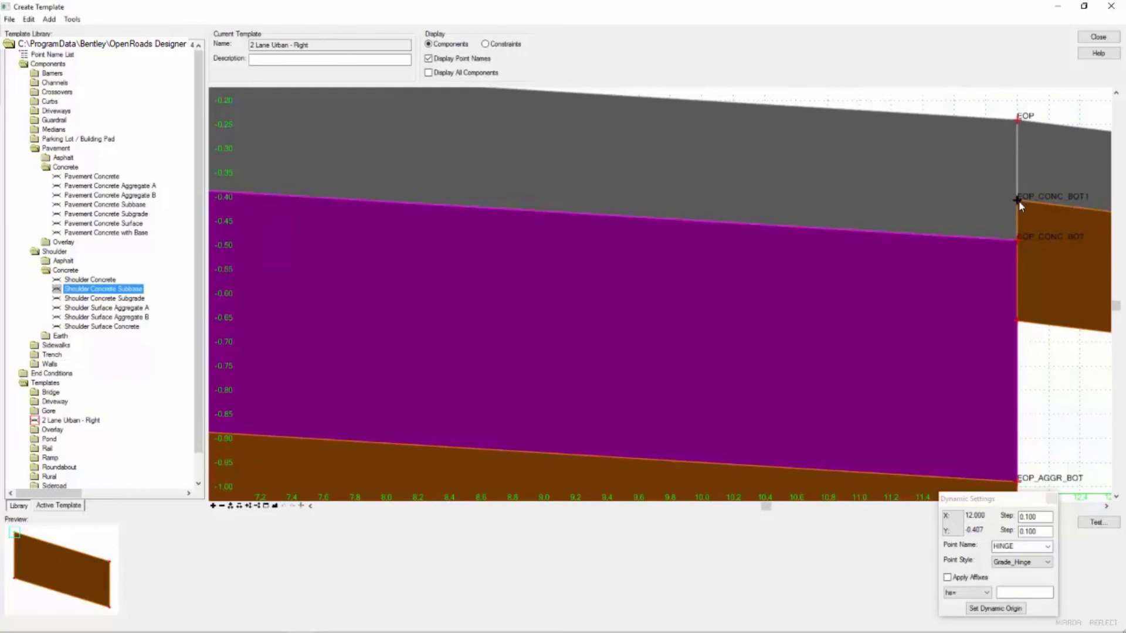
{"action": "left_click_drag", "start_coordinate": [1019, 201], "coordinate": [1019, 200]}
{"action": "left_click", "coordinate": [275, 505]}
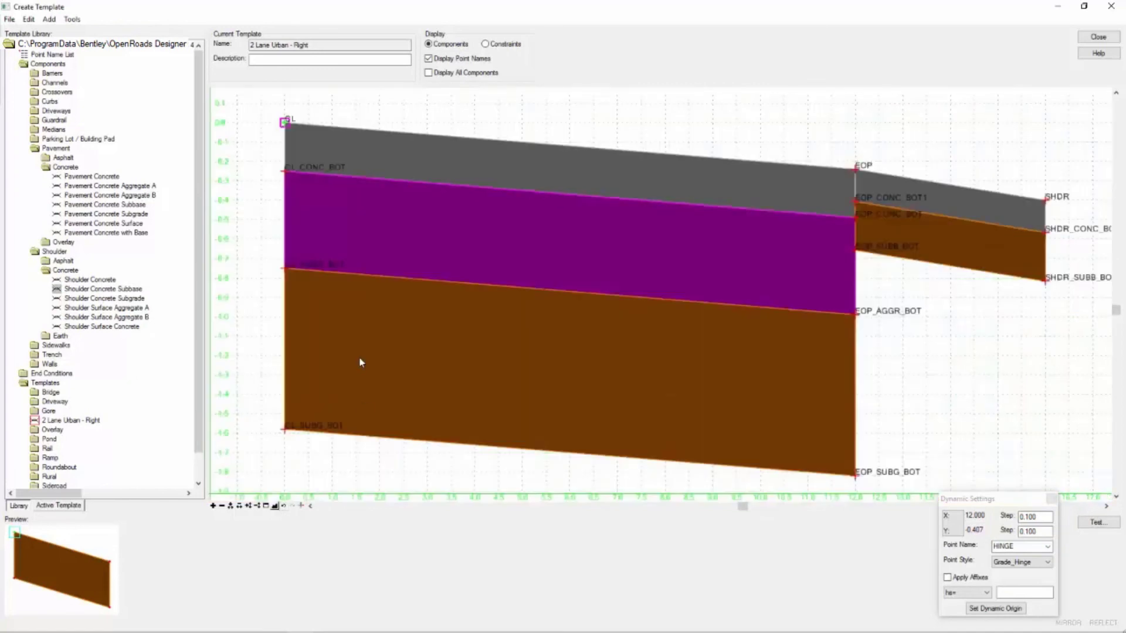